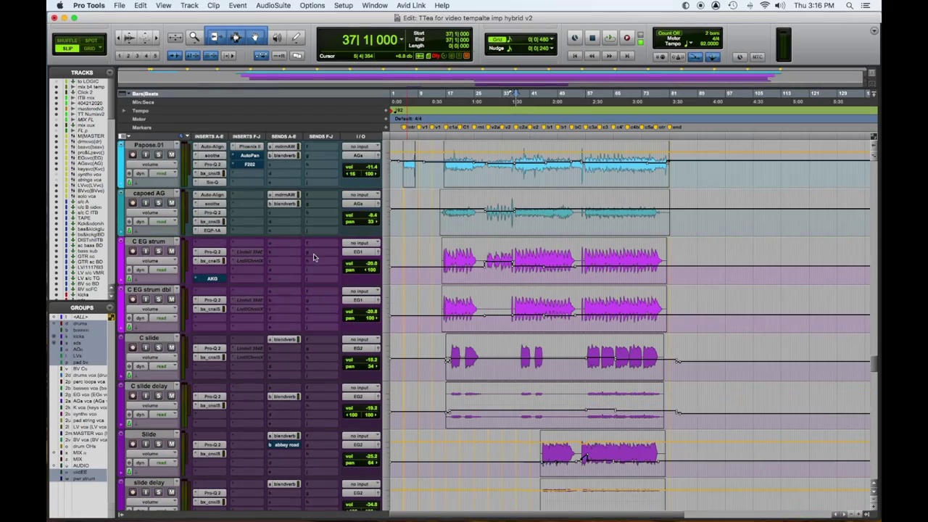
Step: Place the playback cursor at 15|4|235, just before the guitar strum clips
click(441, 265)
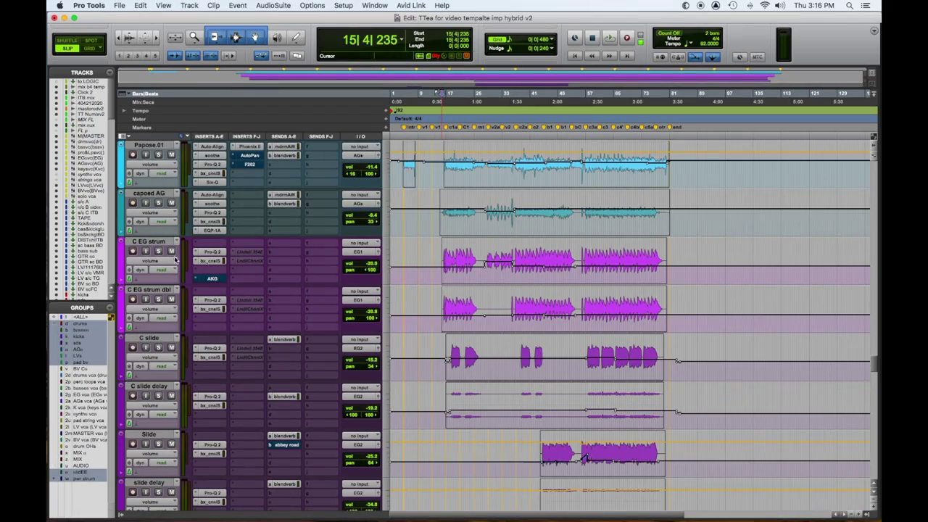
Step: Solo C EG strum and C EG strum dbl, then play from 15|4|235 to about bar 19
click(161, 250)
key(space)
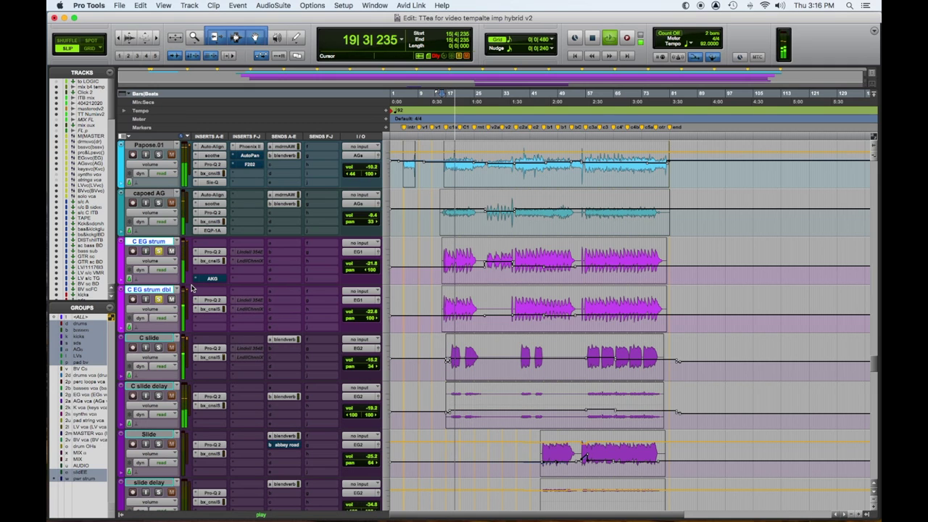
key(space)
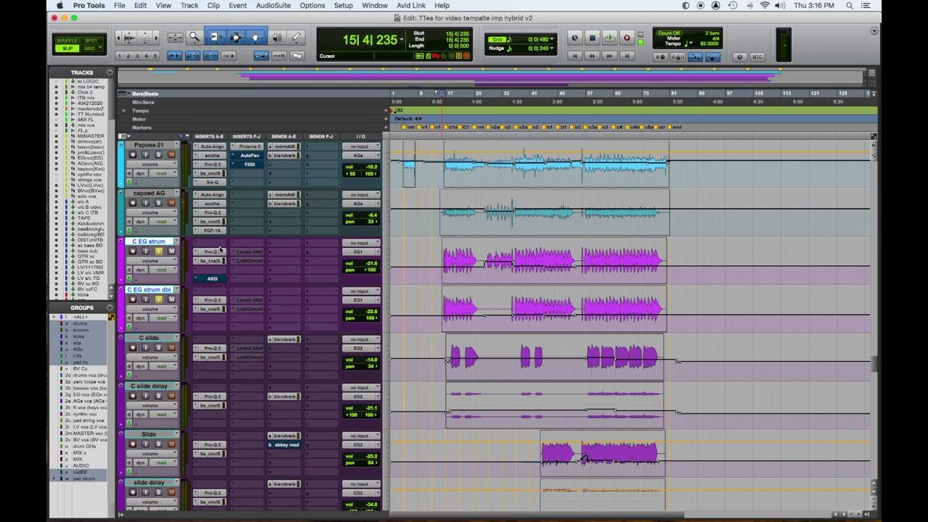
Step: Open C EG strum's AKG BX20 reverb, move its window lower, and play from bar 29
click(212, 278)
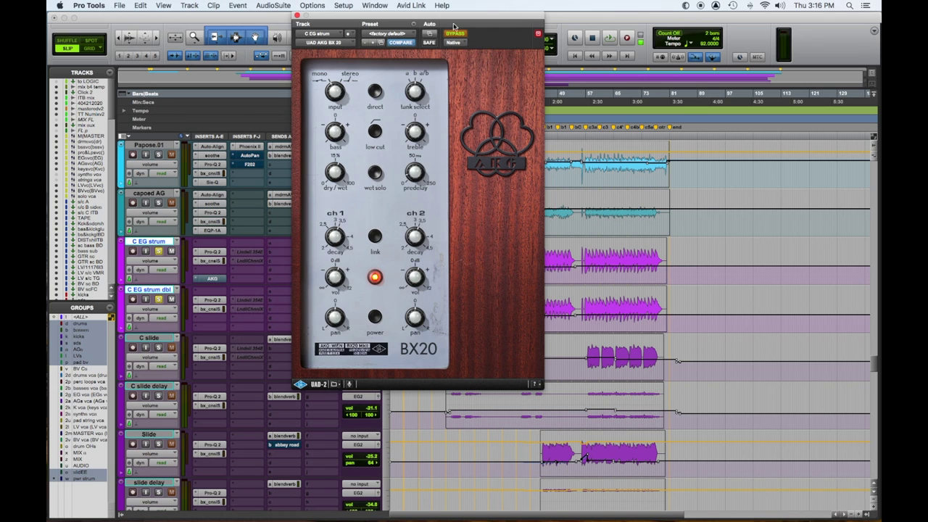
drag(456, 26, 374, 103)
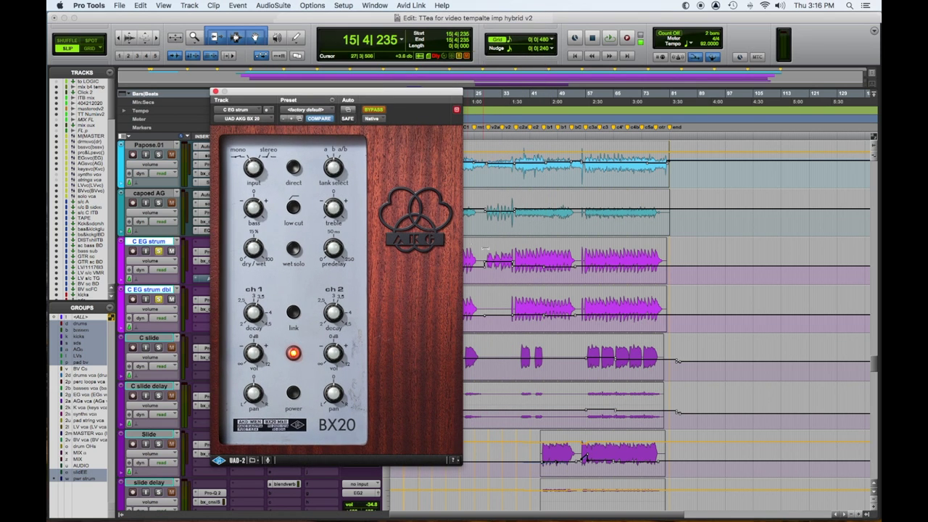
click(492, 264)
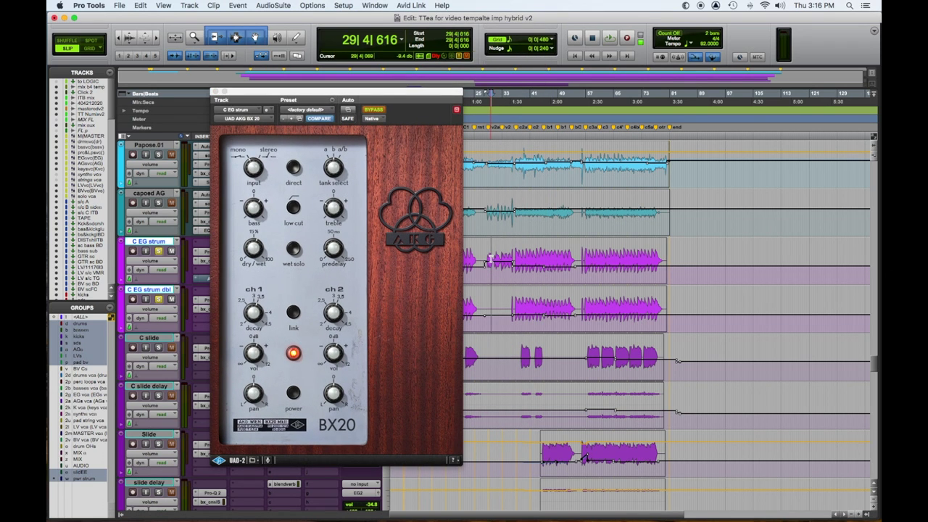
key(space)
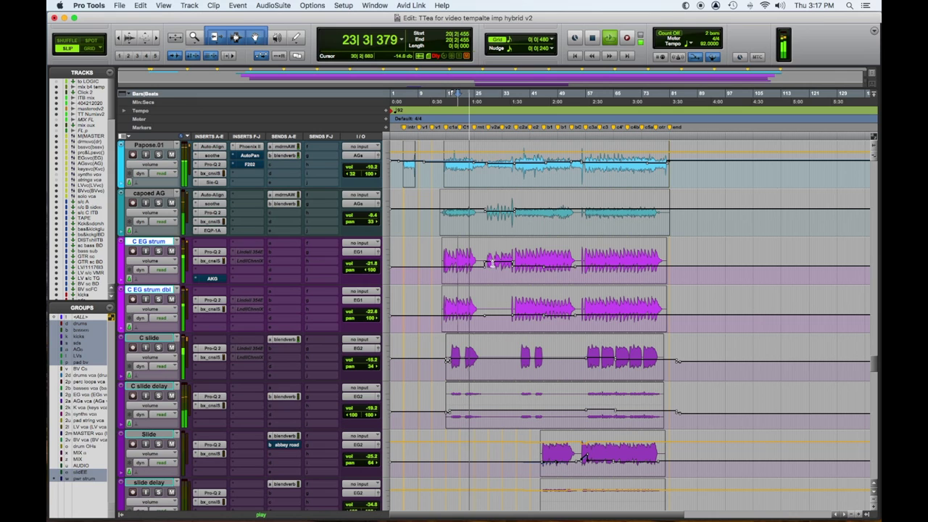
Step: Stop, then restart playback from bar 29
key(space)
click(491, 263)
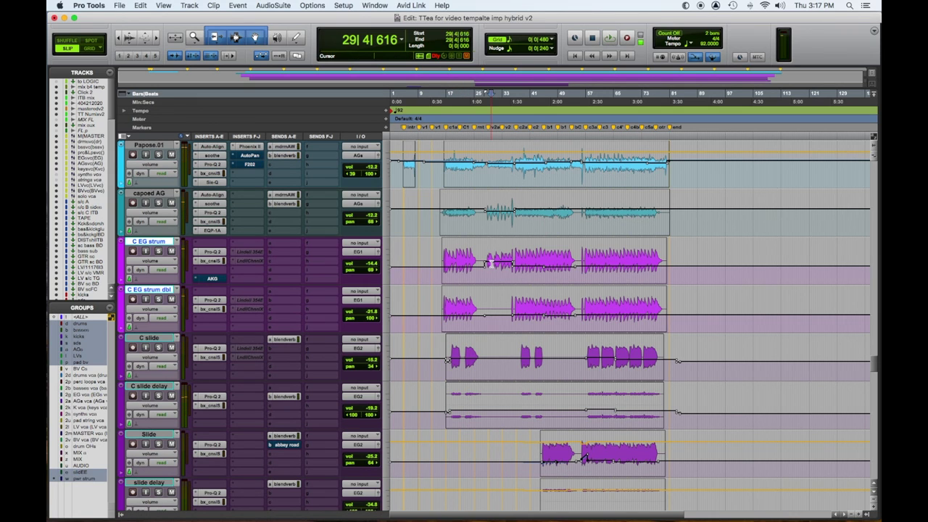
key(space)
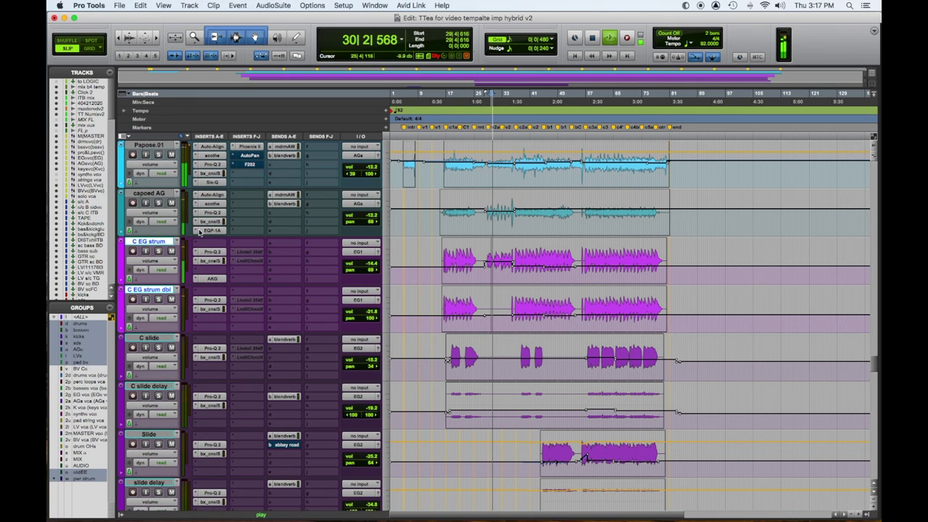
Step: Toggle solo on C EG strum, stop, and select a range from bar 17 on C slide
click(159, 251)
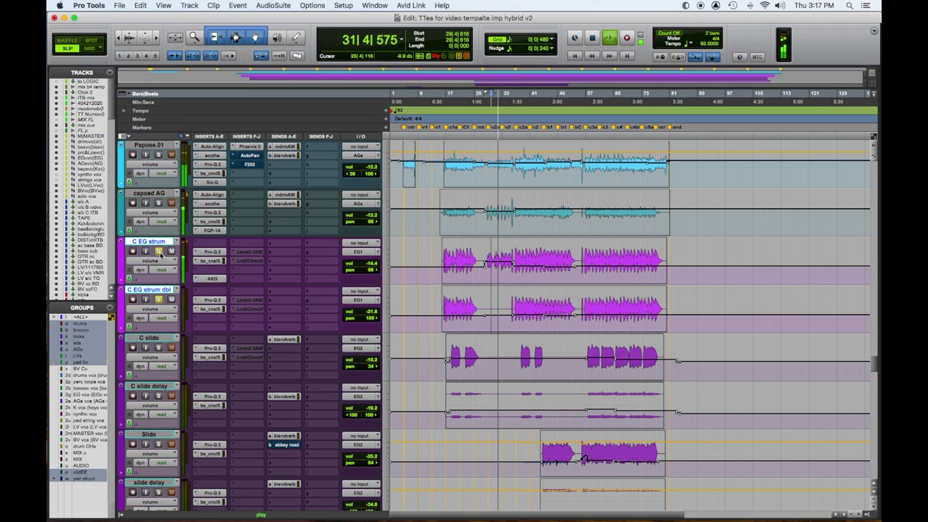
click(159, 251)
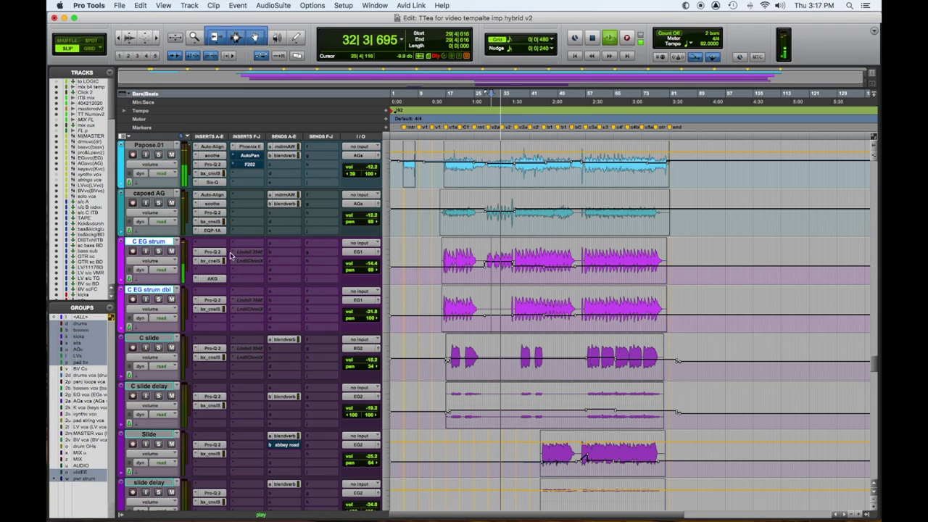
key(space)
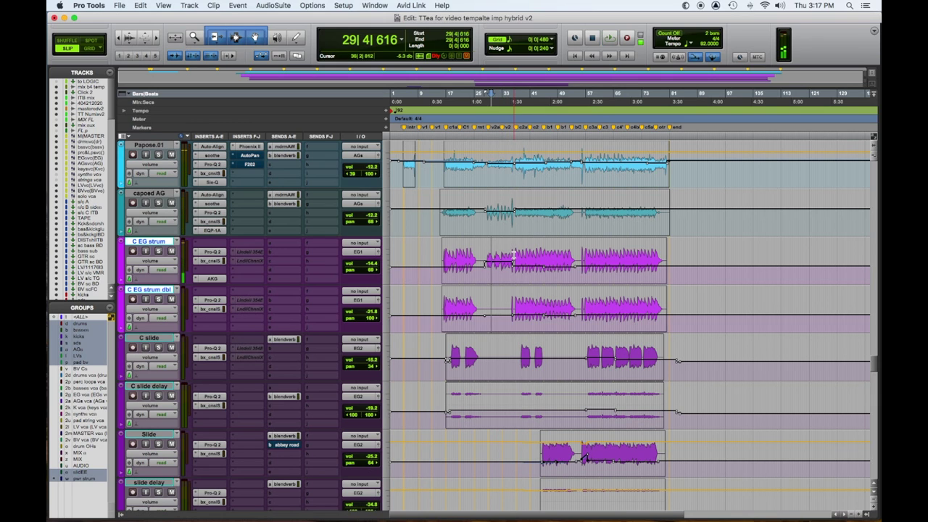
drag(447, 356, 490, 354)
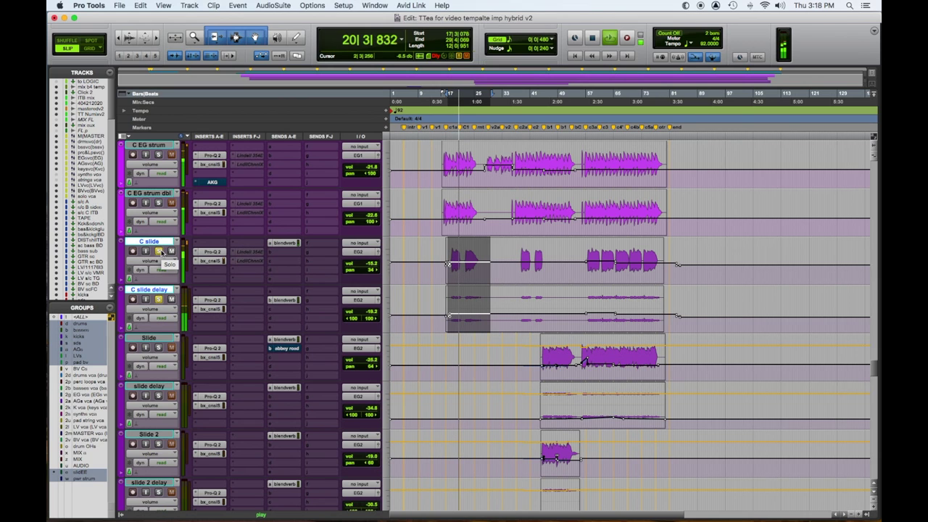
Step: Unsolo C slide and set the playback start to 44|3|851 on the Slide track
click(159, 252)
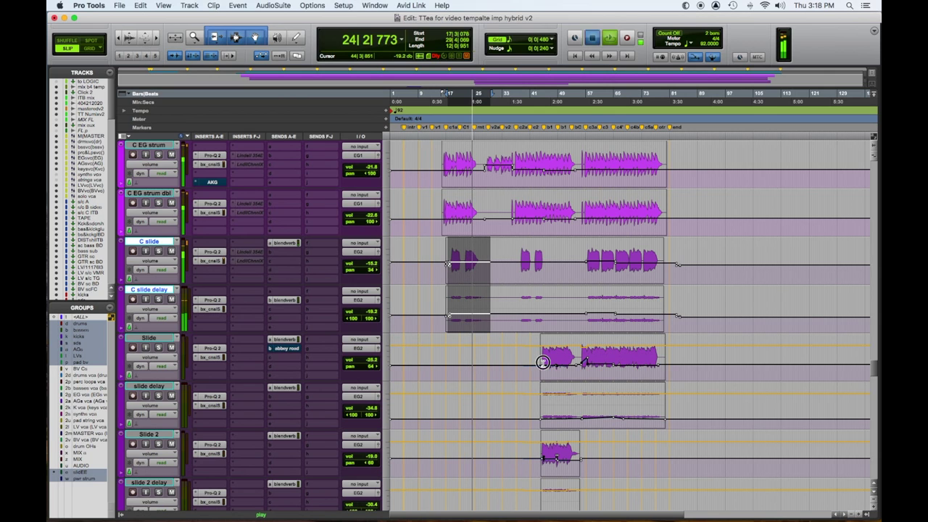
click(543, 364)
key(space)
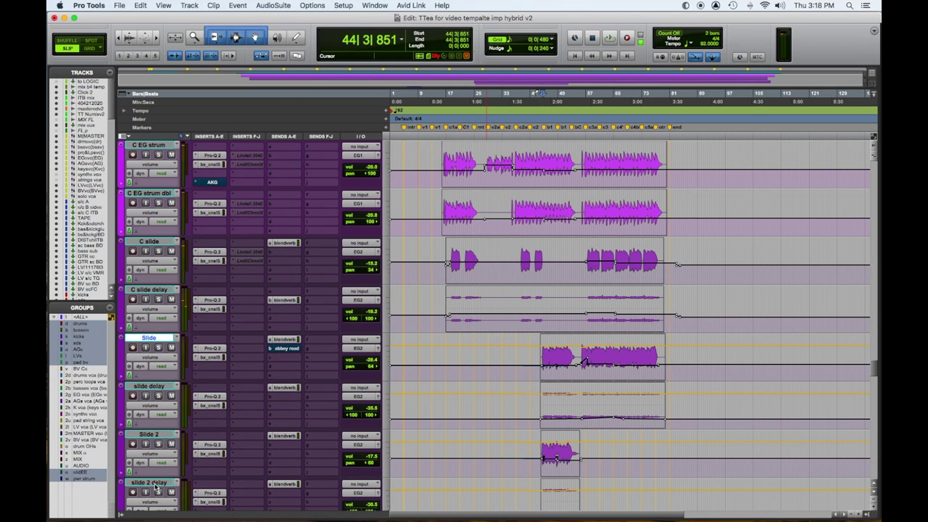
Step: Solo Slide through slide 2 delay together, audition them, then stop and clear the solo
shift+click(151, 483)
alt+shift+click(159, 348)
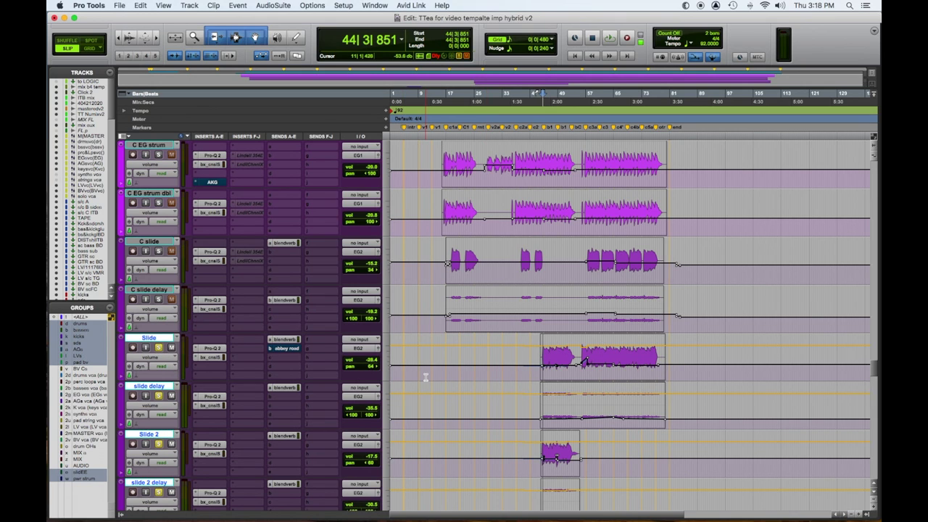
key(space)
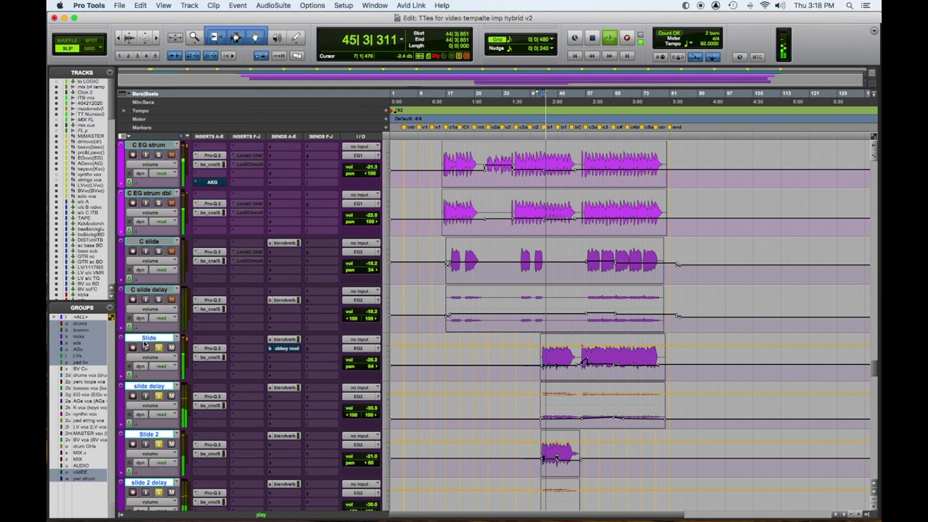
click(159, 348)
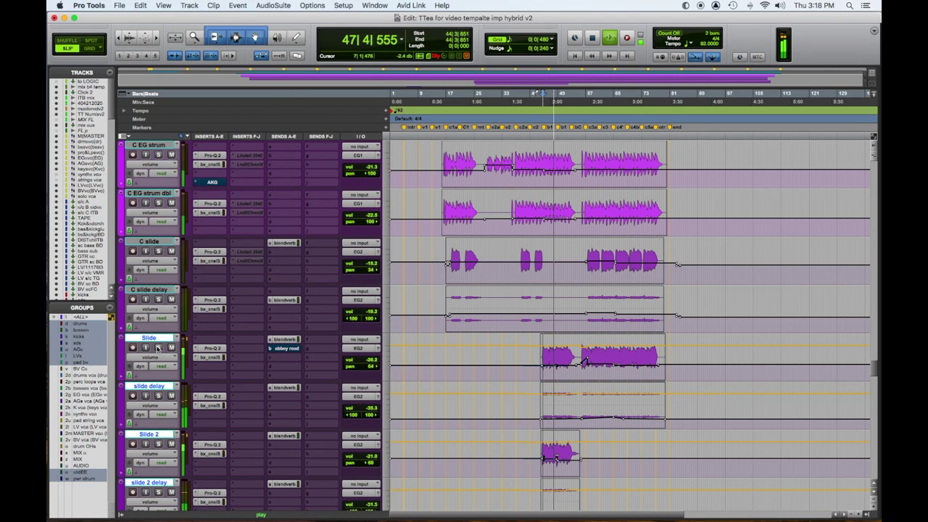
click(159, 348)
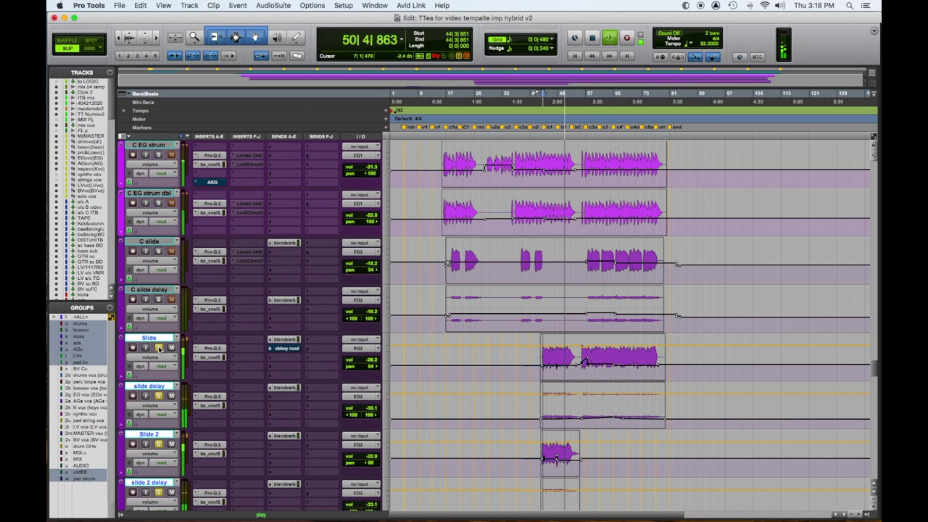
key(space)
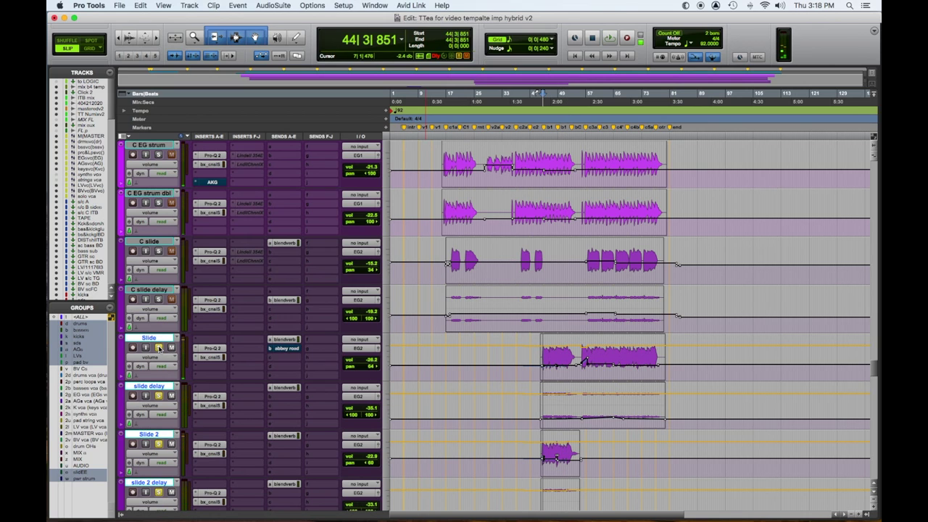
click(159, 349)
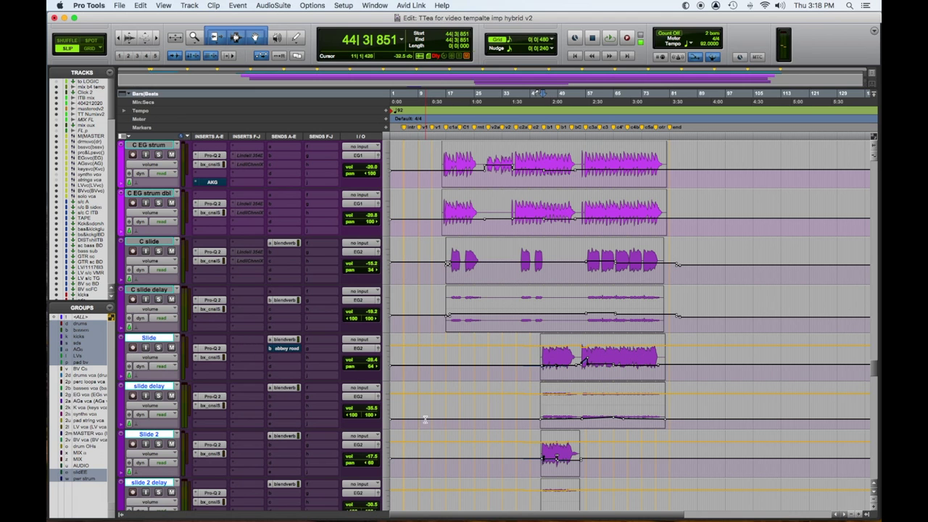
Step: Solo RVRS and play it from 35|3|958 to about 37|4|162
scroll(642, 318, down, 10)
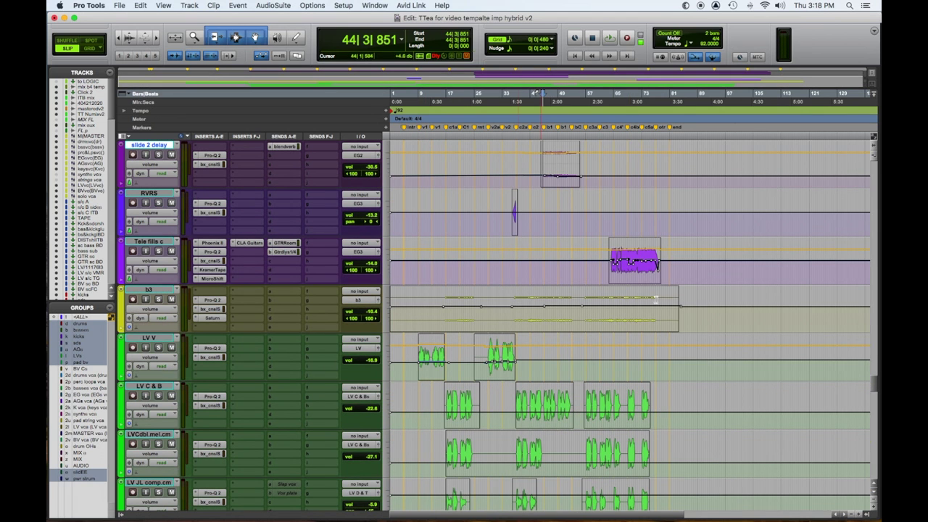
click(513, 210)
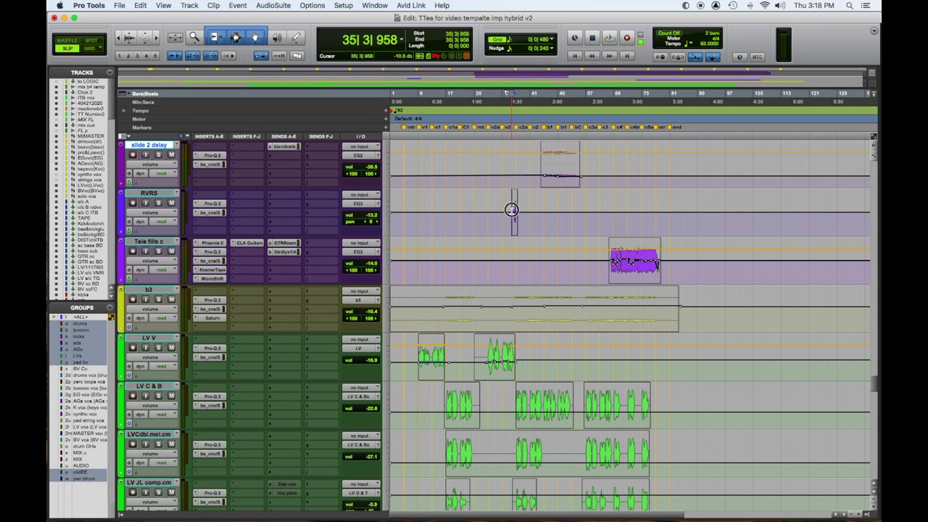
click(159, 203)
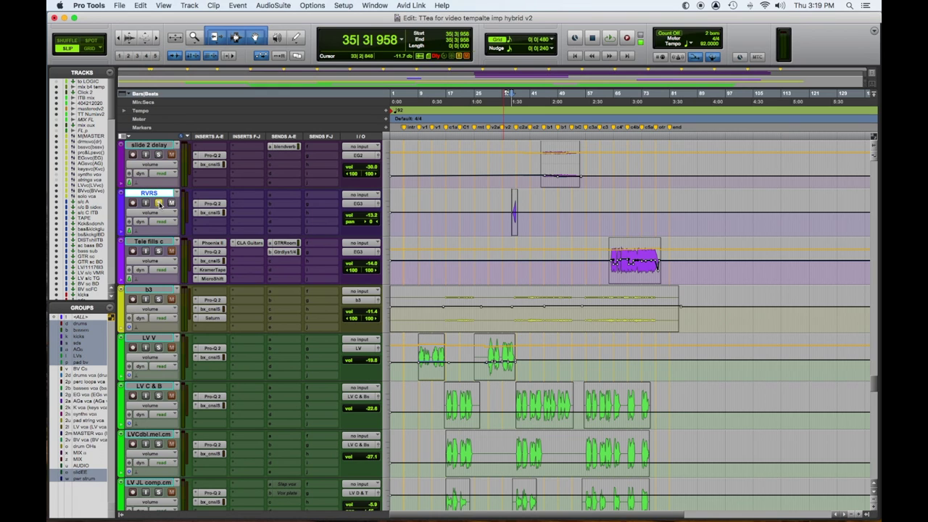
key(space)
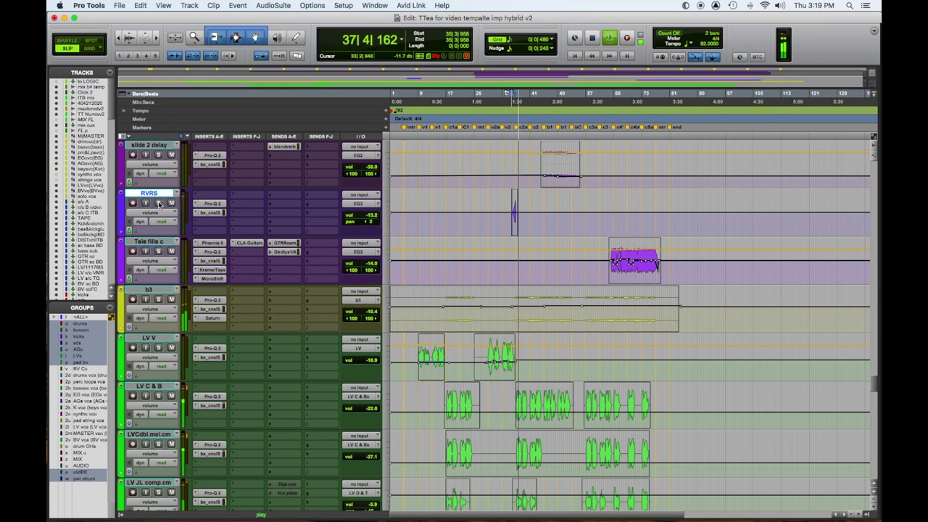
key(space)
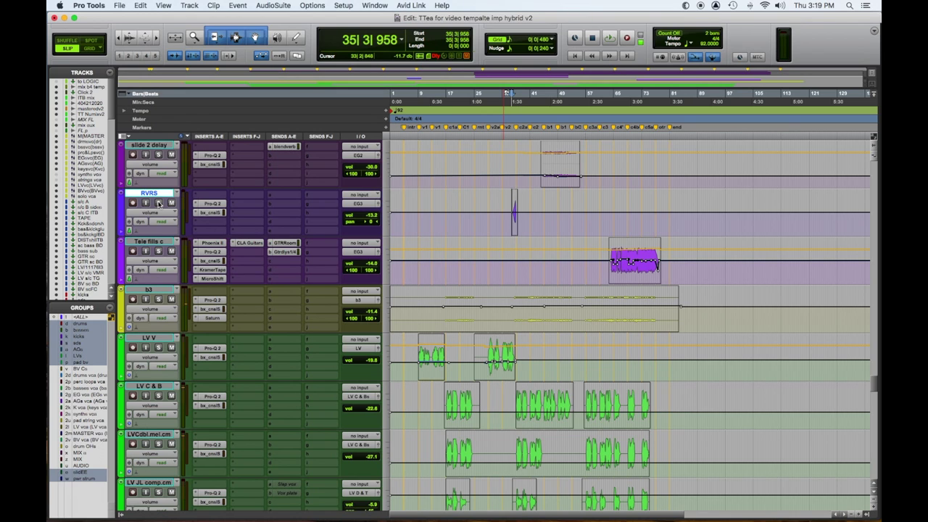
Step: Play from 62|4|771 on Tele fills and solo the Tele fills track
click(608, 264)
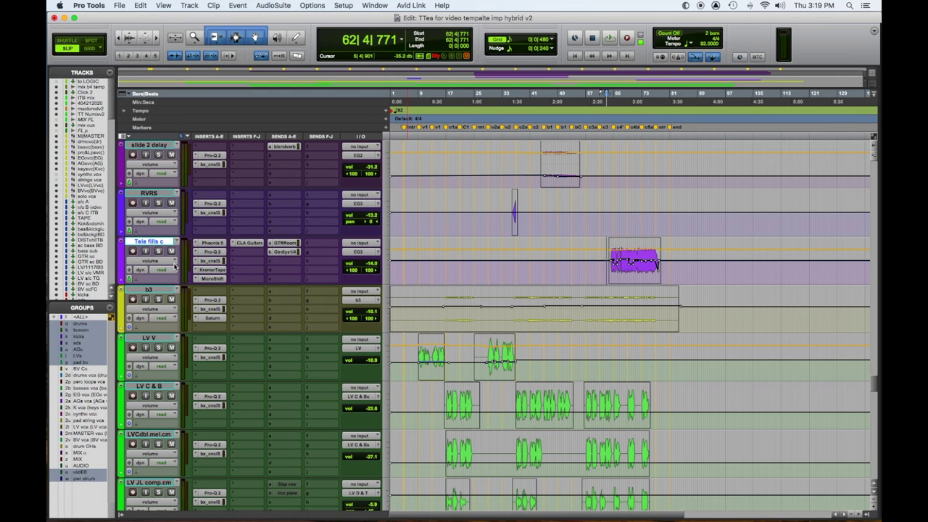
key(space)
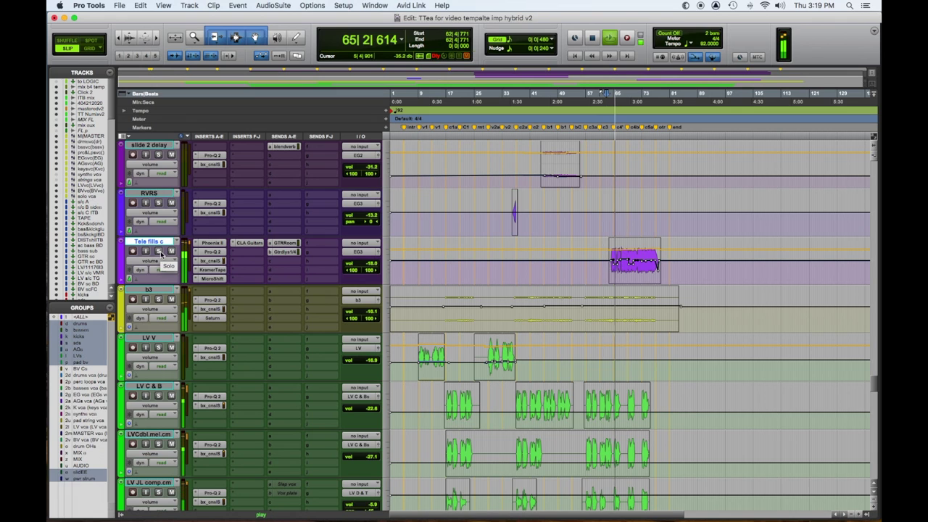
click(158, 251)
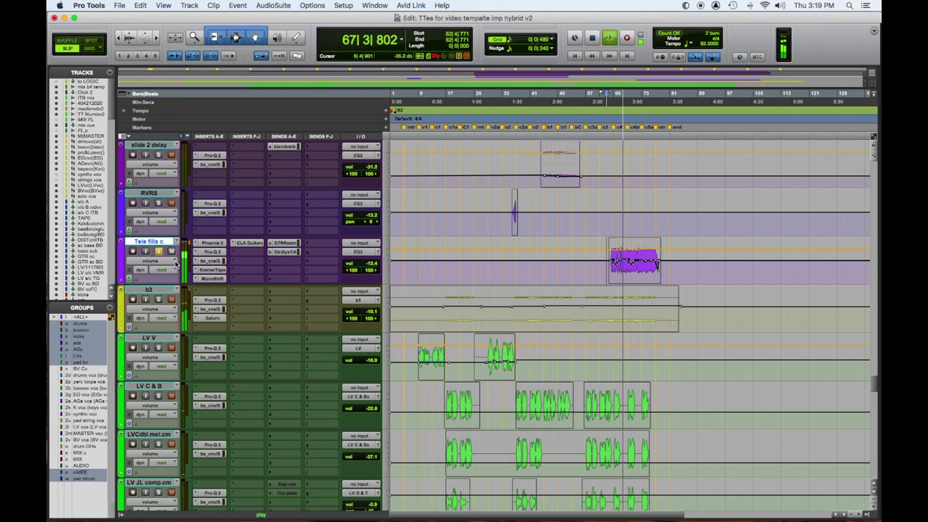
Step: Bypass Tele fills' MicroShift insert, effect sends, and KramerTape insert
super+click(210, 278)
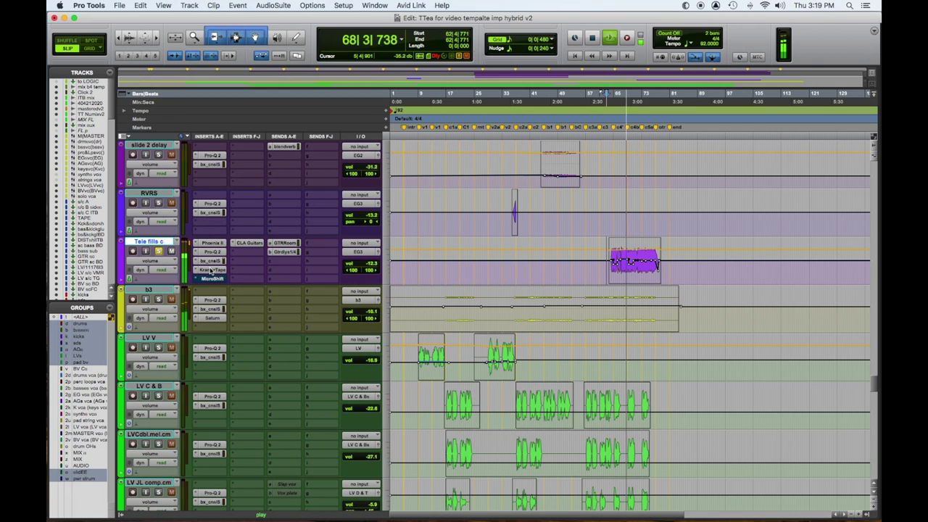
super+click(284, 252)
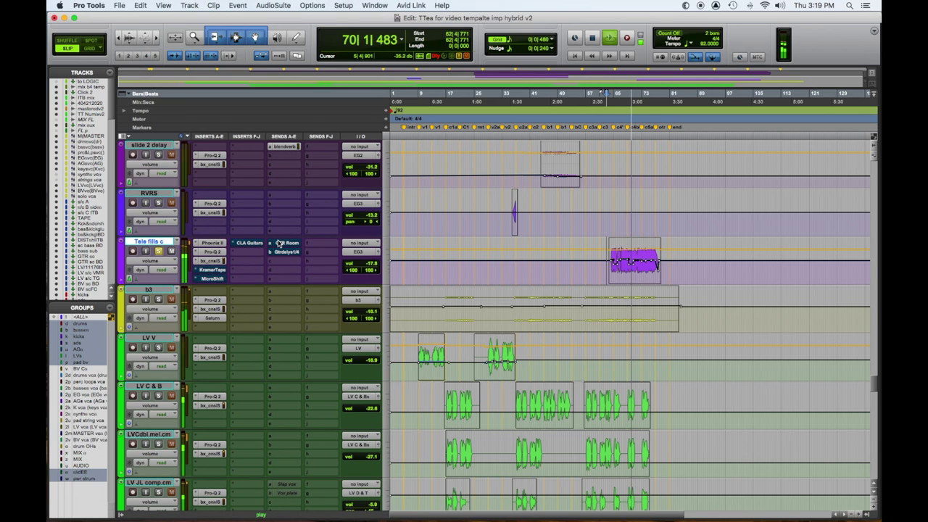
super+click(211, 270)
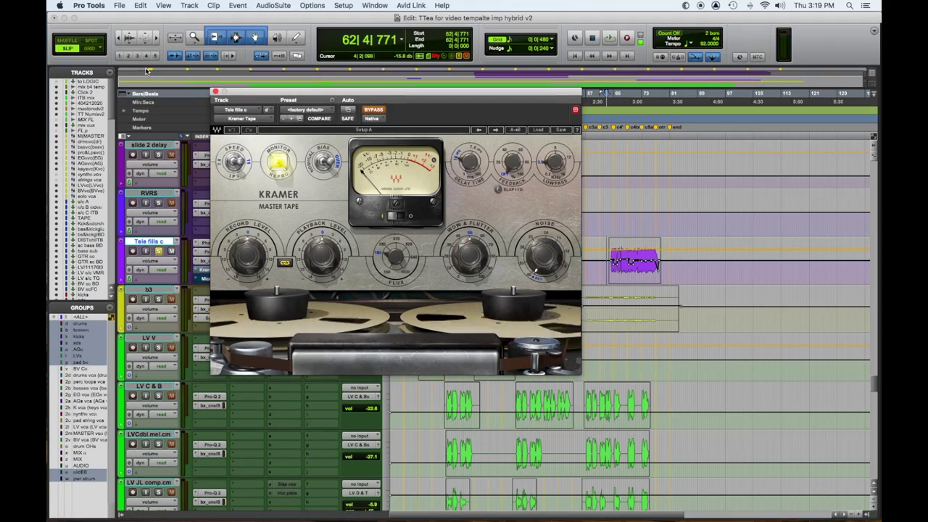
Step: Close Kramer Master Tape, then turn MicroShift on Tele fills back on and close it
click(214, 88)
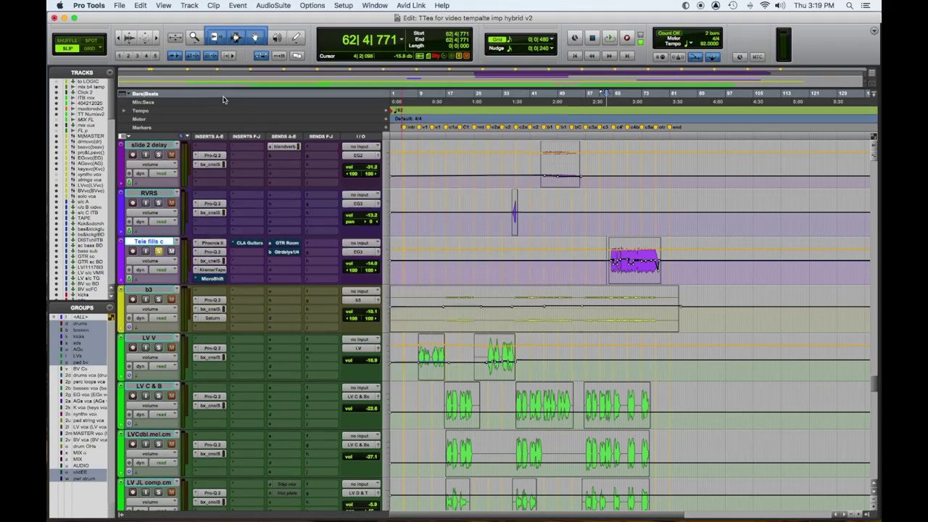
click(219, 279)
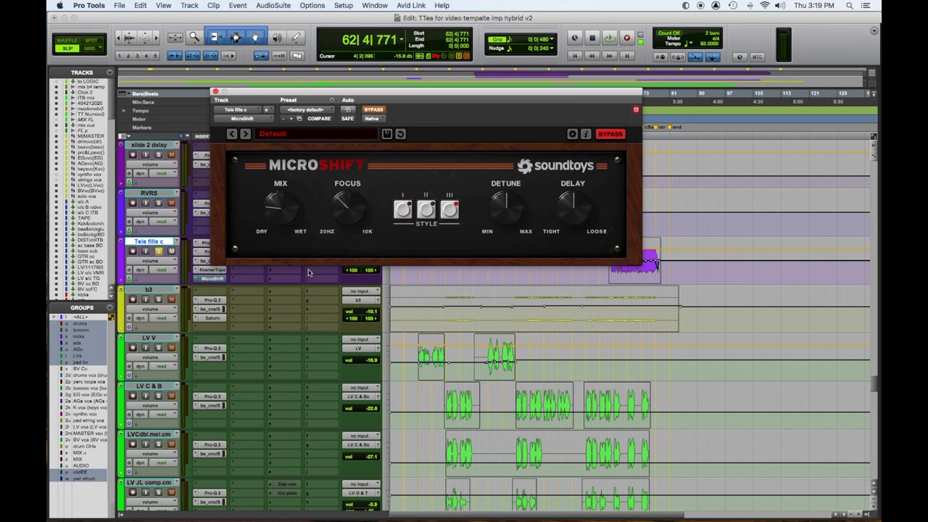
click(381, 111)
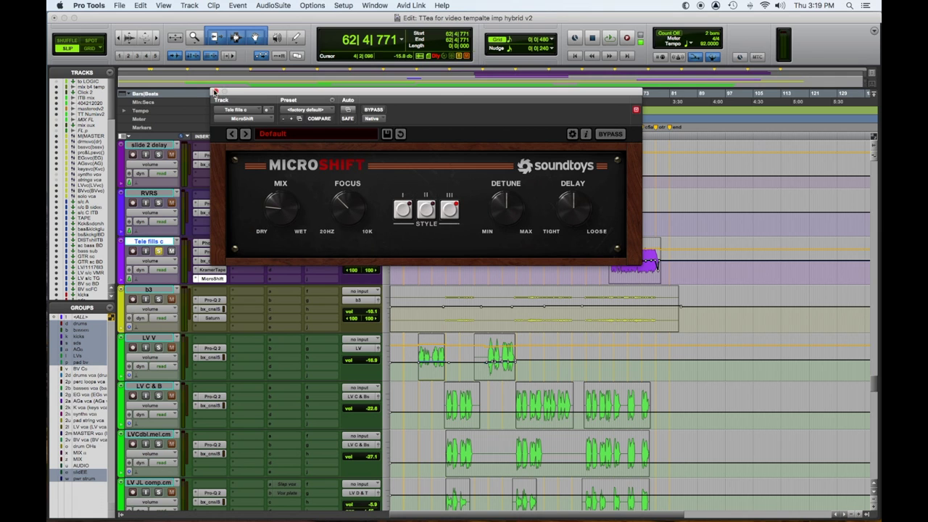
click(215, 90)
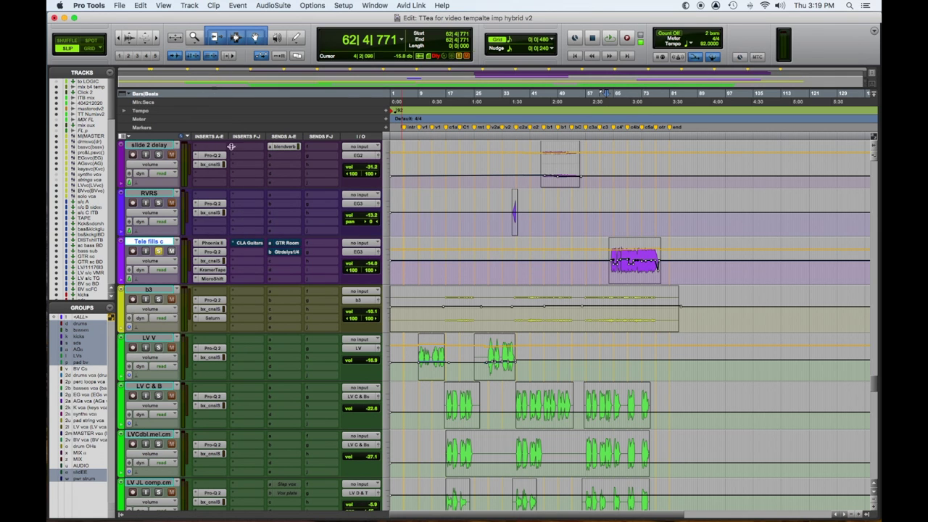
Step: Toggle CLA Guitars bypass off and on, then solo b3 and start playback
click(250, 243)
click(372, 109)
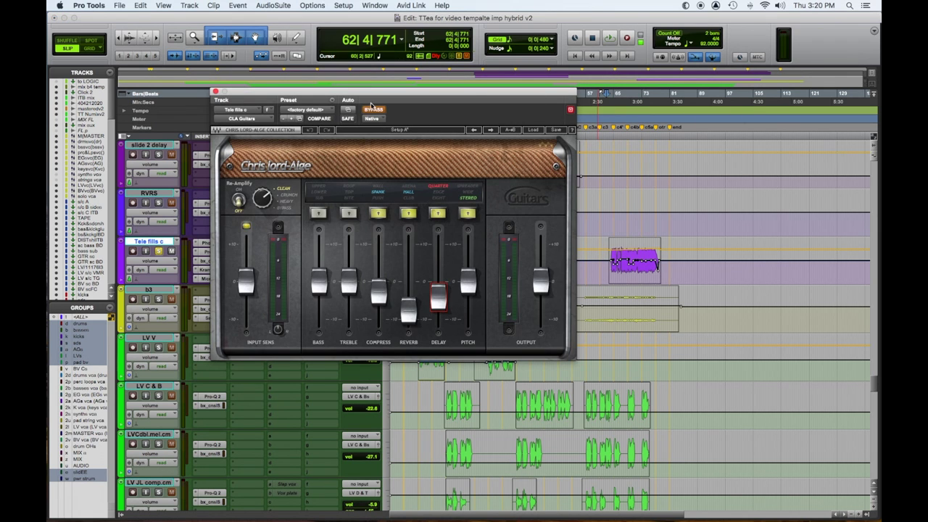
click(381, 110)
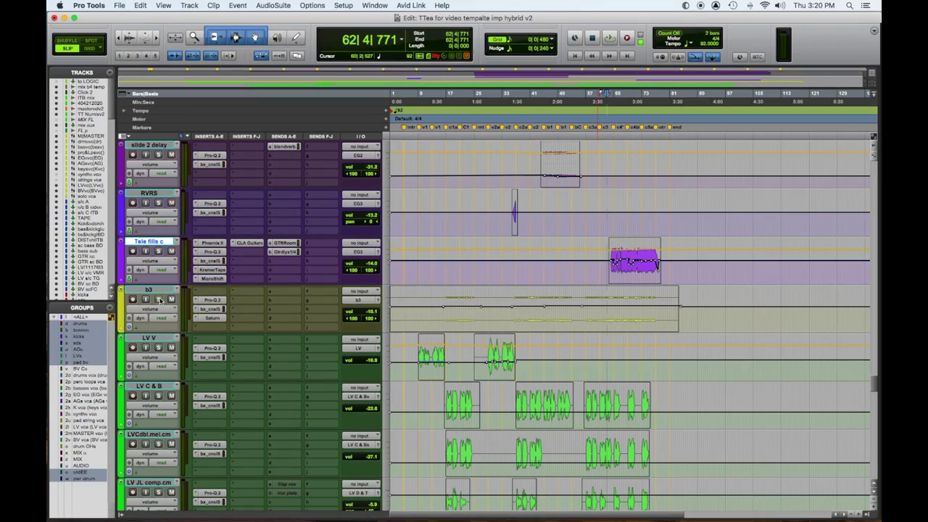
click(158, 299)
key(space)
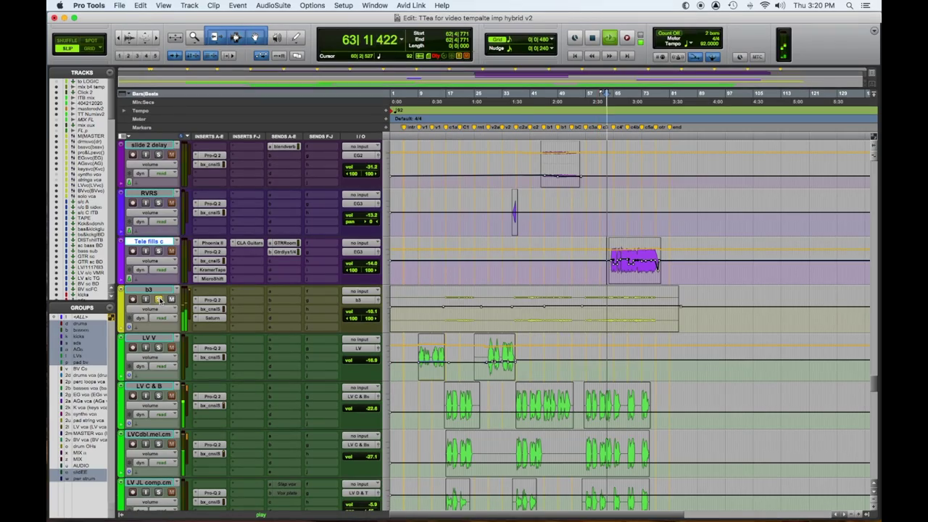
Step: A/B the Saturn plugin on b3 via bypass, stop playback, and close Saturn
click(215, 318)
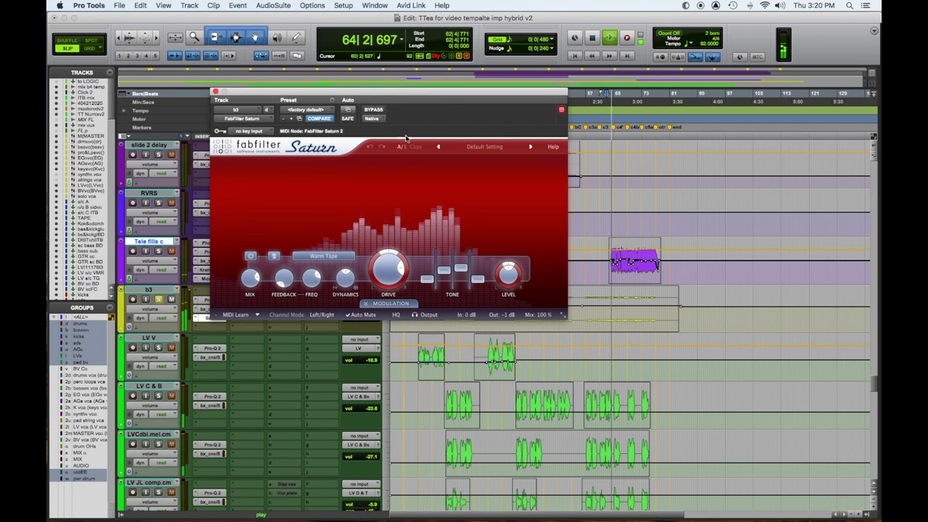
click(374, 110)
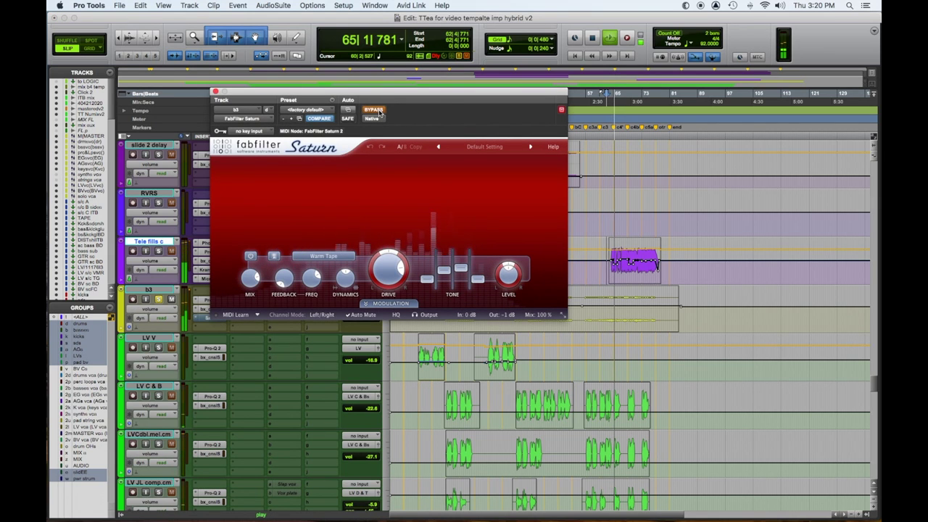
click(375, 110)
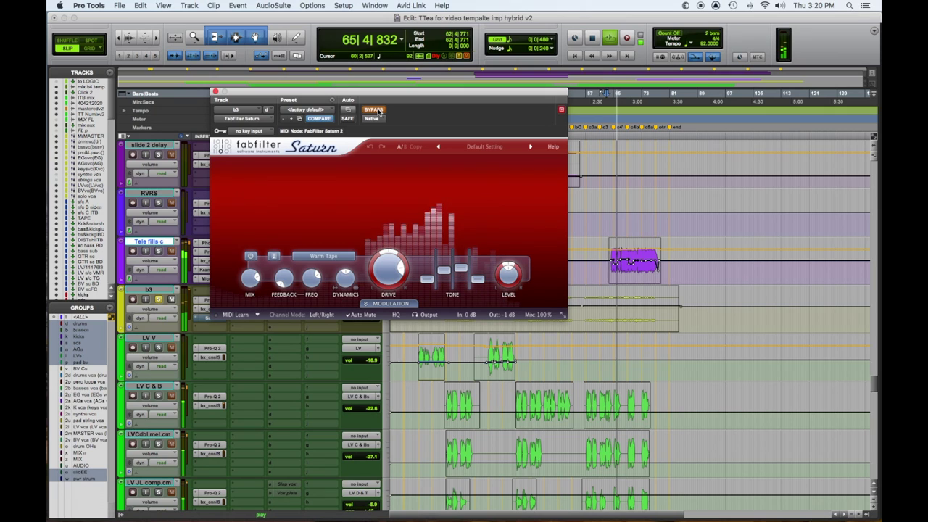
key(space)
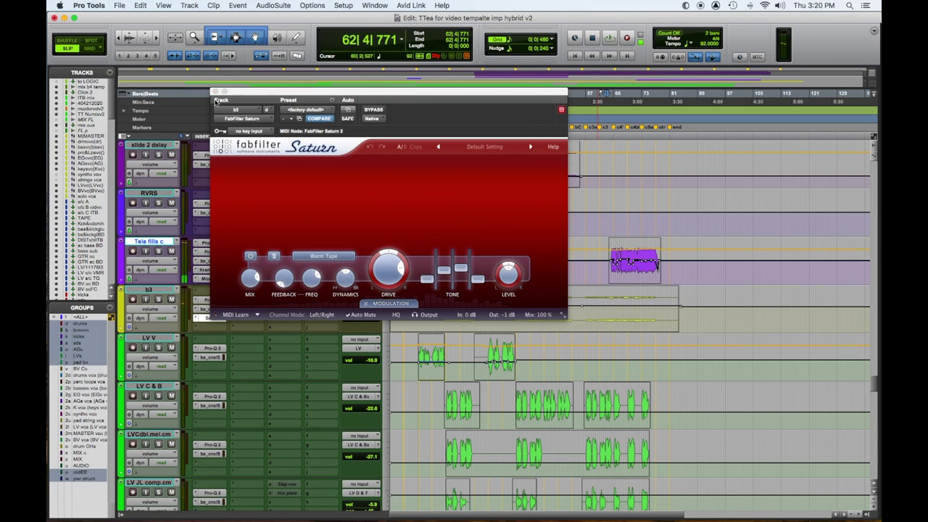
click(215, 93)
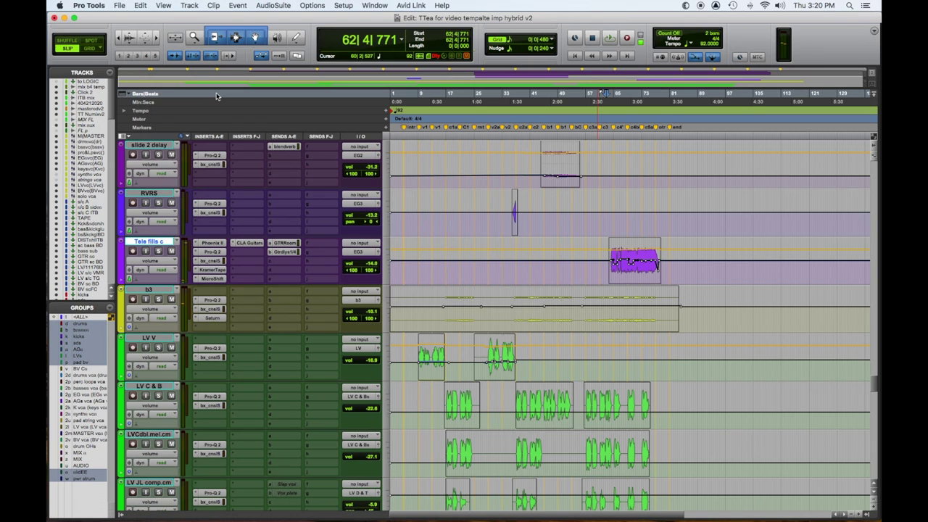
Step: Check b3's Pro-Q 2 EQ, then bring up the bx_console SSL 4000 E
click(213, 300)
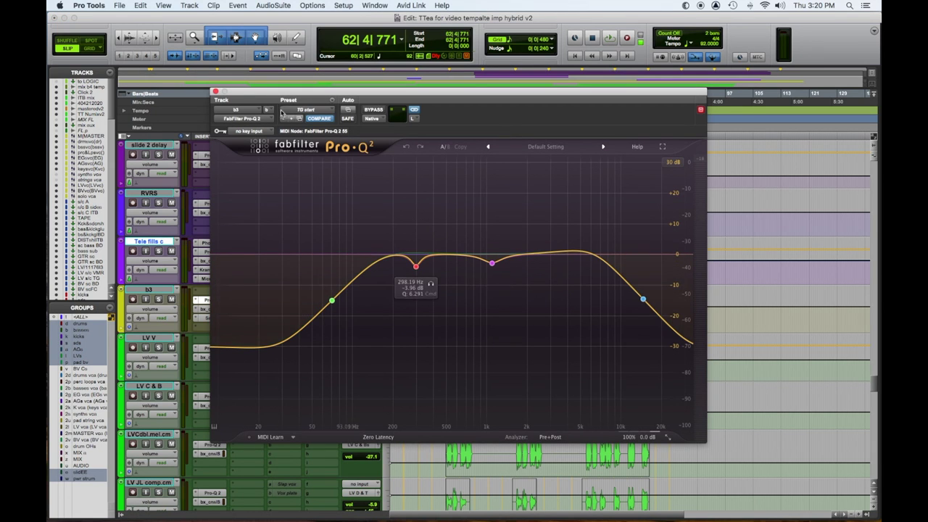
click(214, 92)
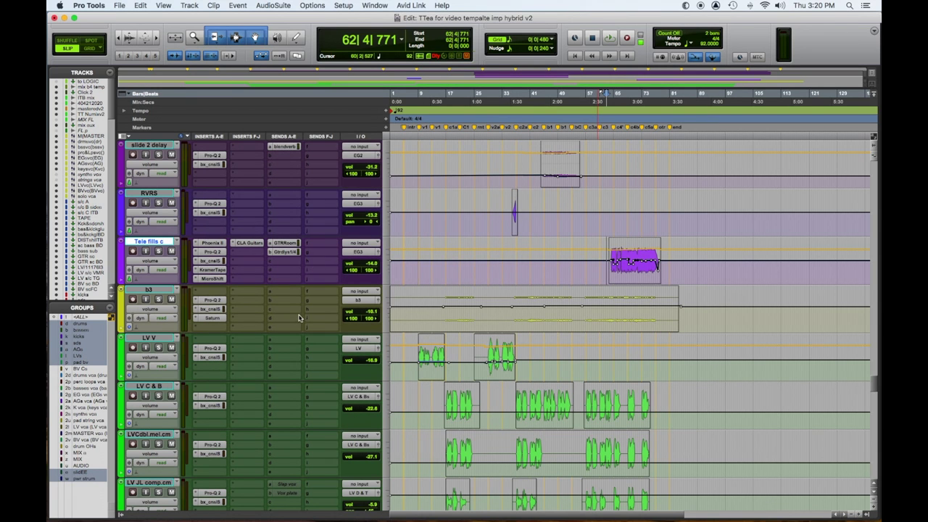
click(222, 309)
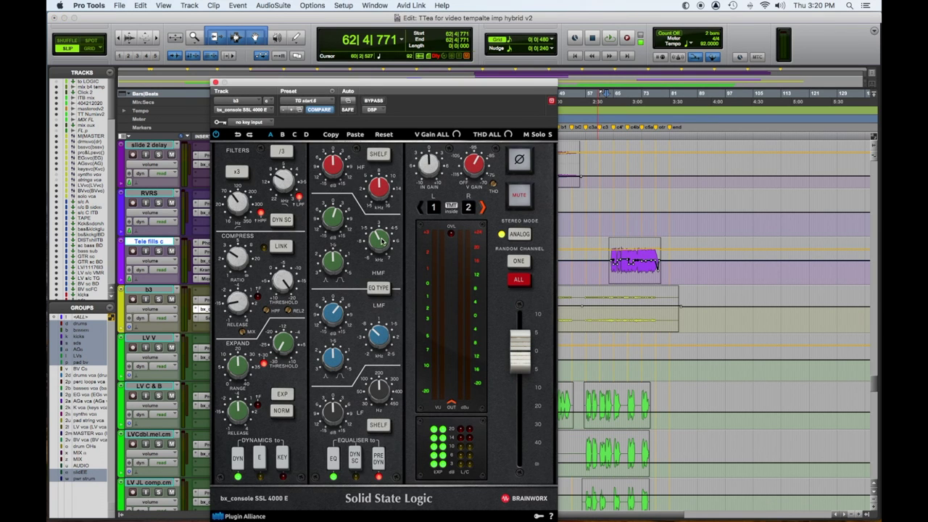